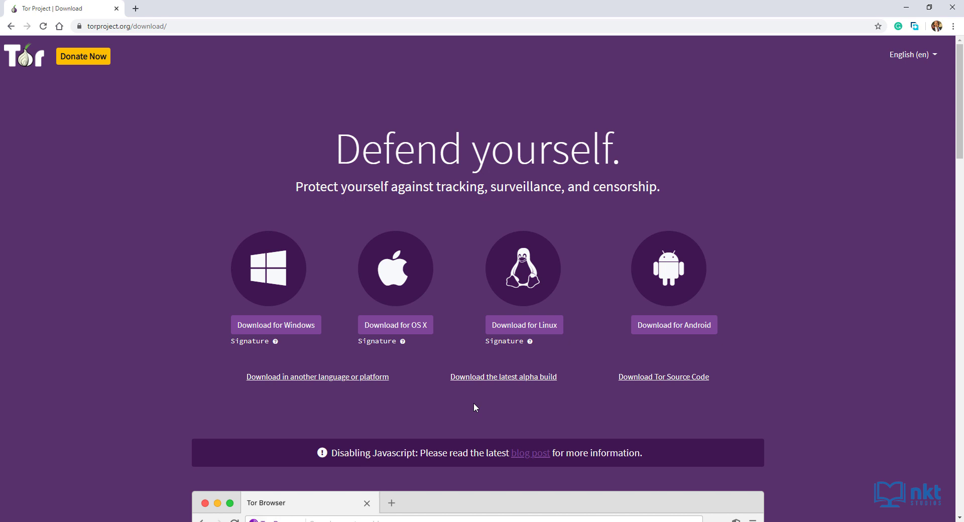
Step: Download the Windows installer of Tor Browser to F:\Demos\Downloads and close the download manager window
left_click(295, 330)
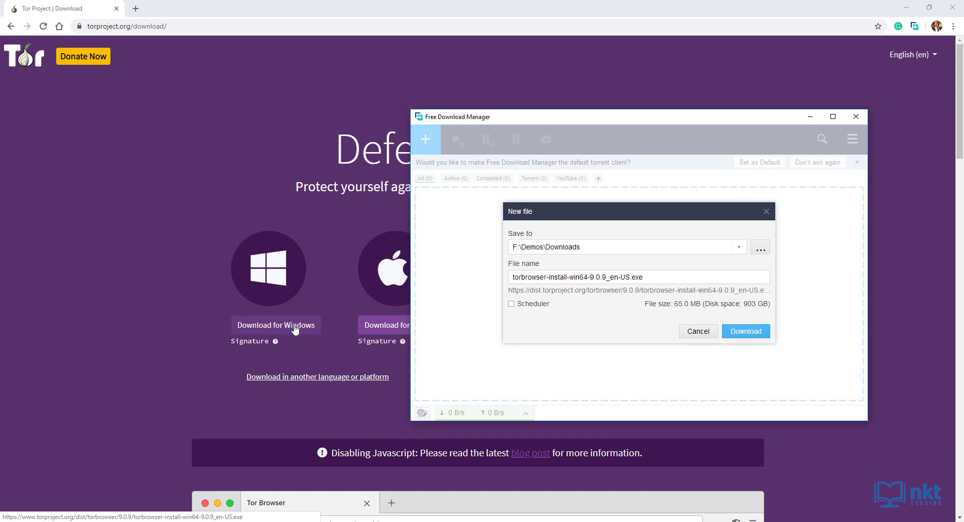
left_click(746, 331)
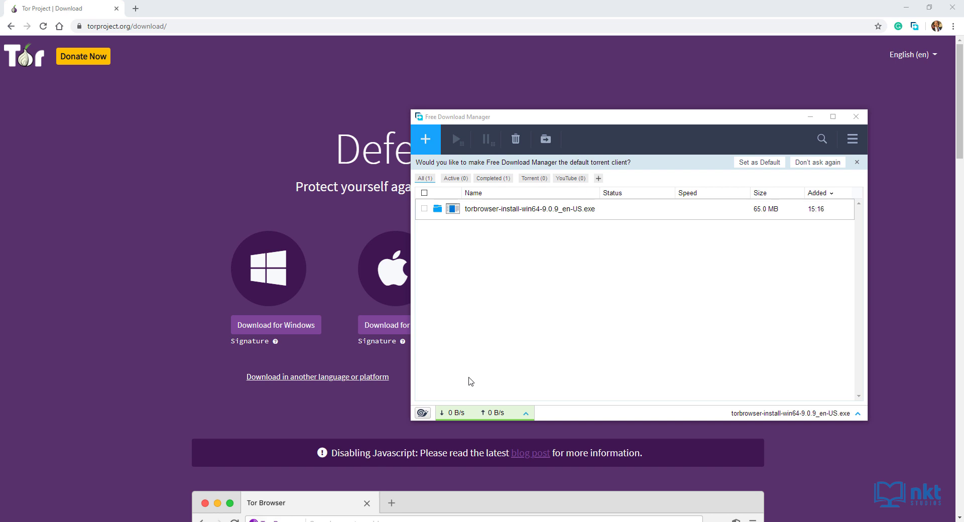
left_click(856, 117)
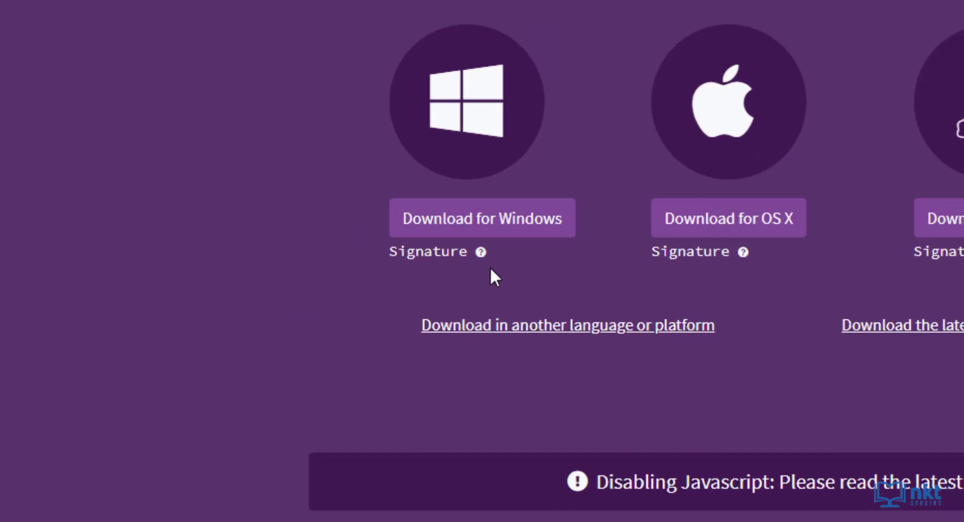
Step: View the help page on verifying the Windows download's signature, and close it
left_click(481, 252)
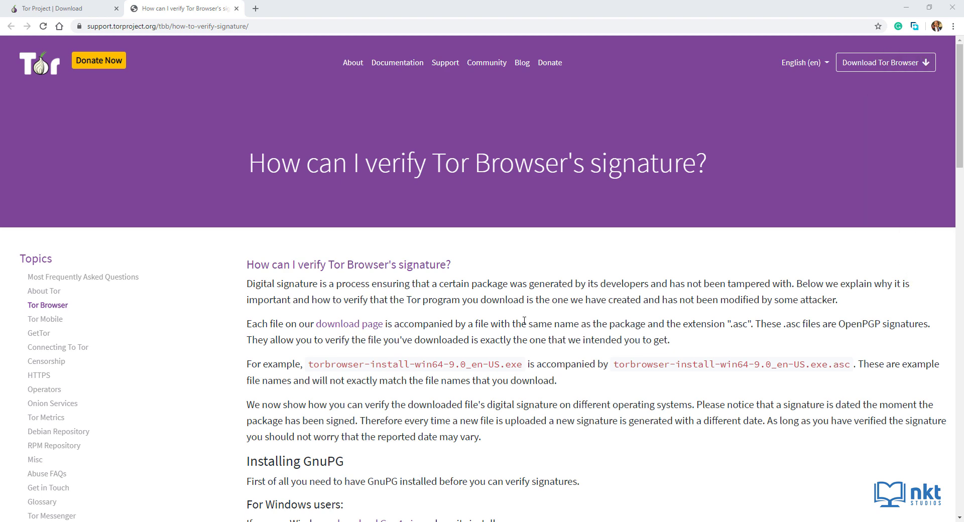
left_click(236, 8)
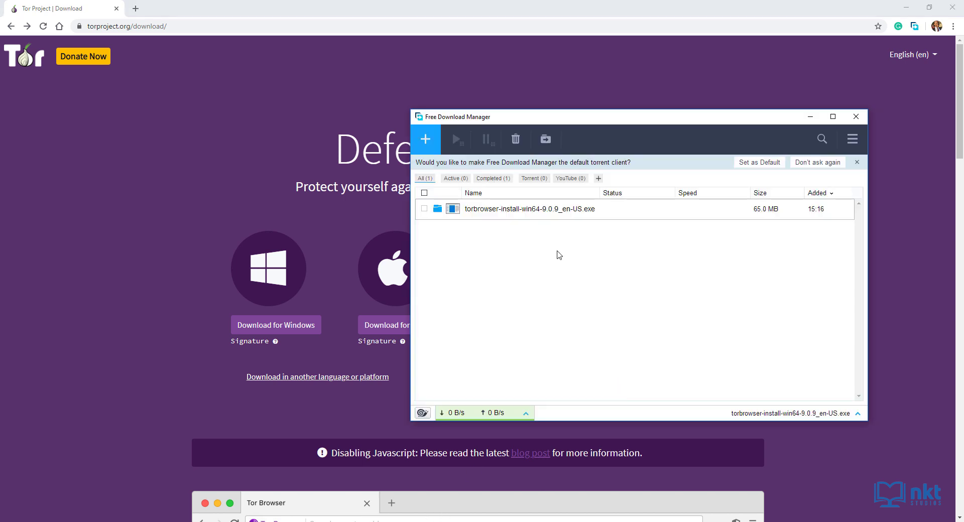
Step: Show the downloaded torbrowser-install-win64-9.0.9_en-US.exe in its folder and launch it with English as the installer language
right_click(539, 213)
left_click(562, 230)
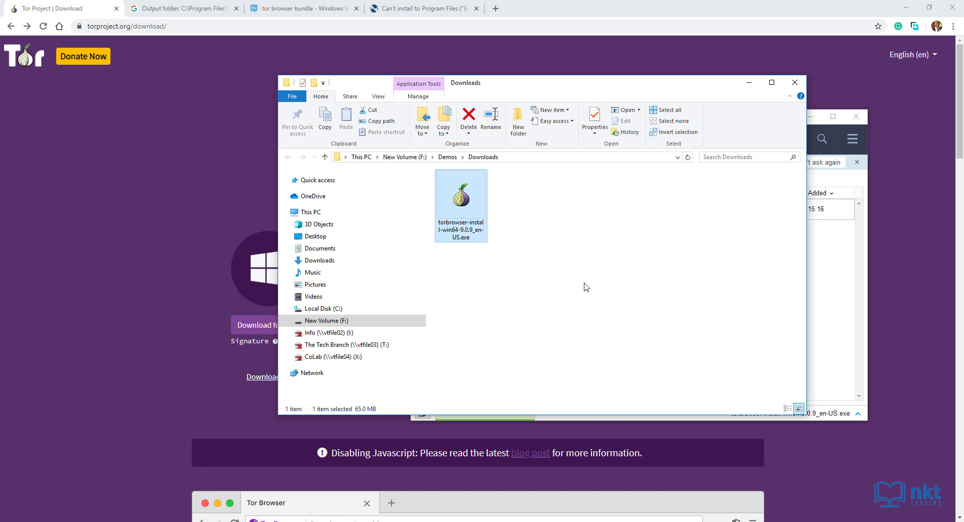
double_click(465, 216)
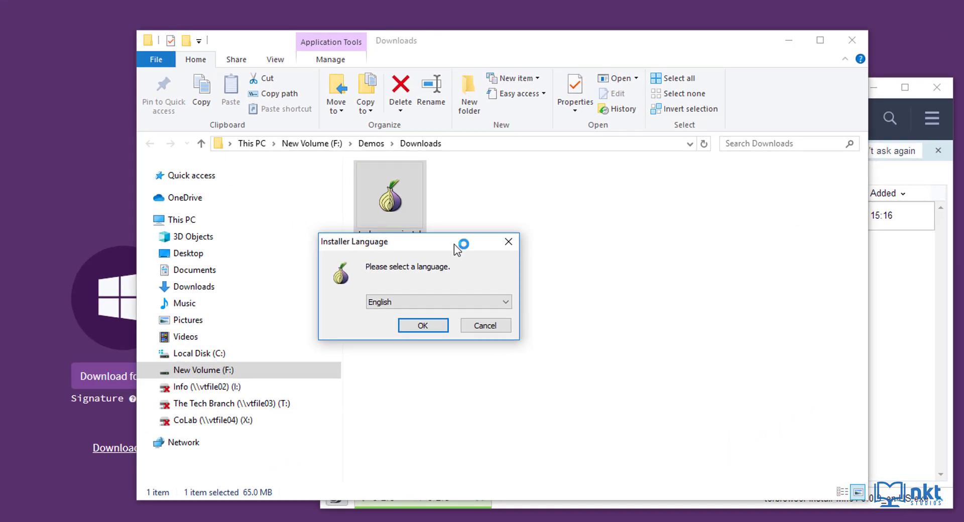
left_click(423, 326)
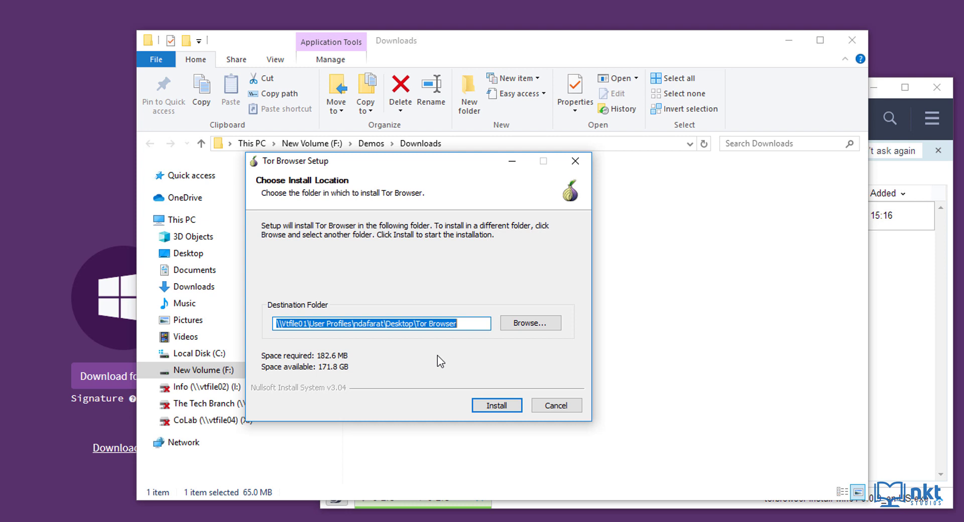
Step: Set the destination to the New Volume (F:) drive as F:\Tor Browser and start the installation
left_click(534, 323)
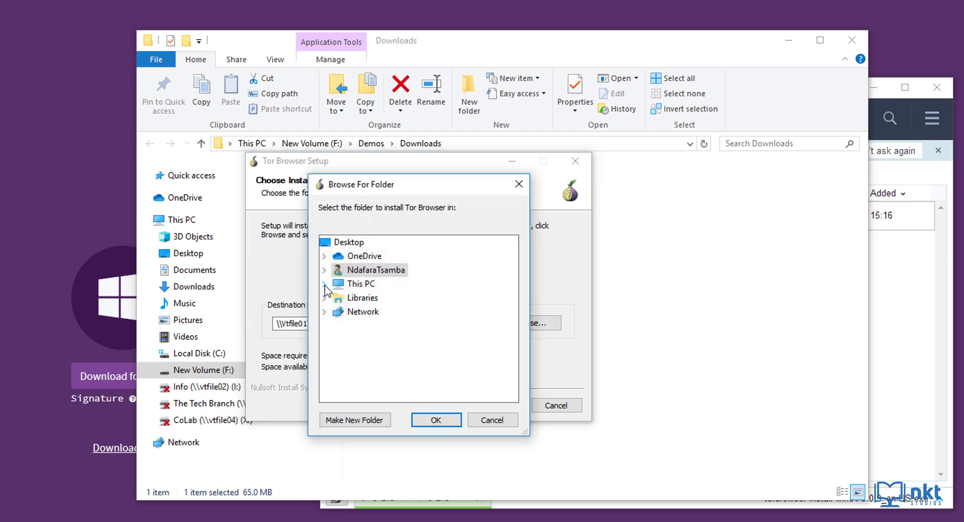
left_click(325, 284)
scroll(511, 314, "down", 1)
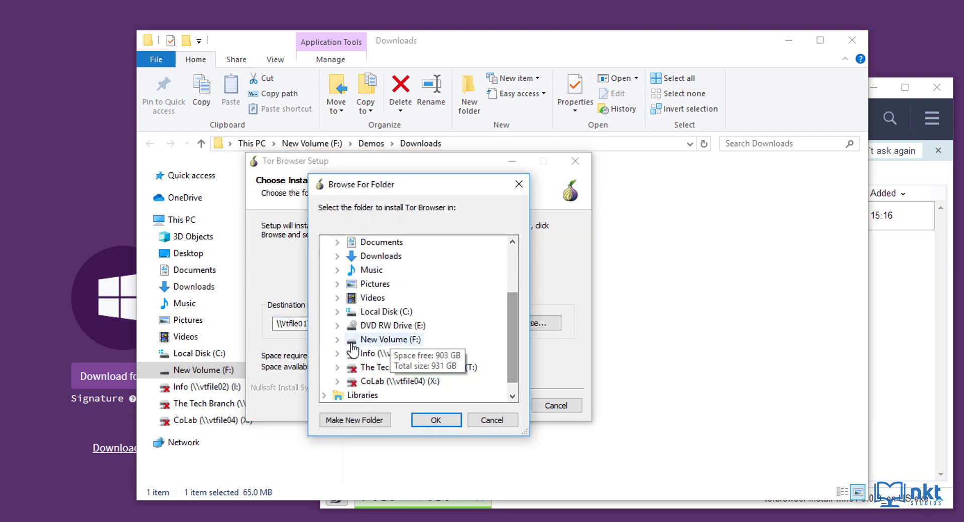
left_click(338, 340)
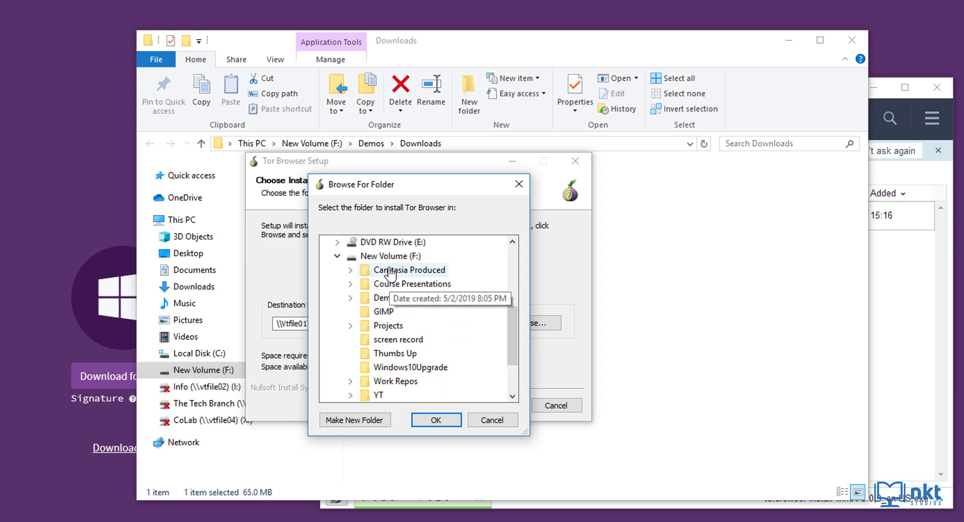
left_click(391, 257)
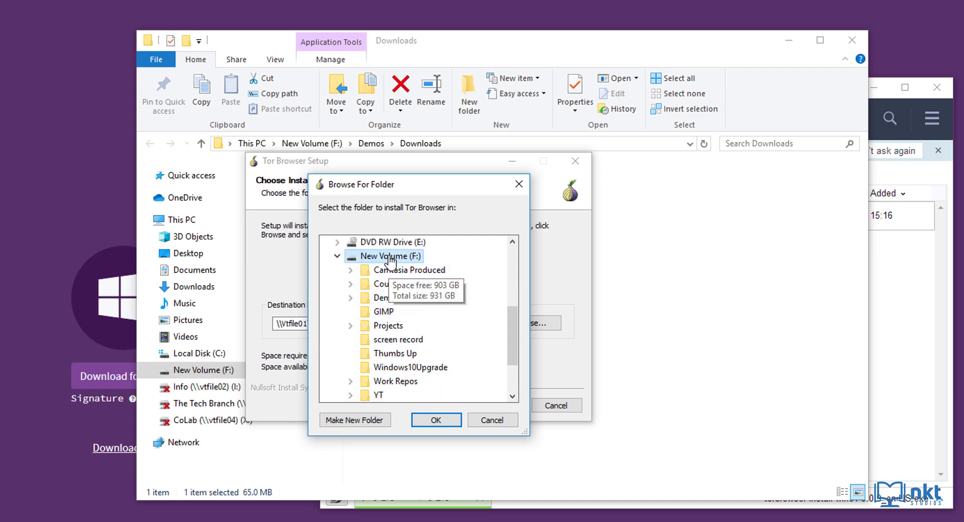
left_click(435, 420)
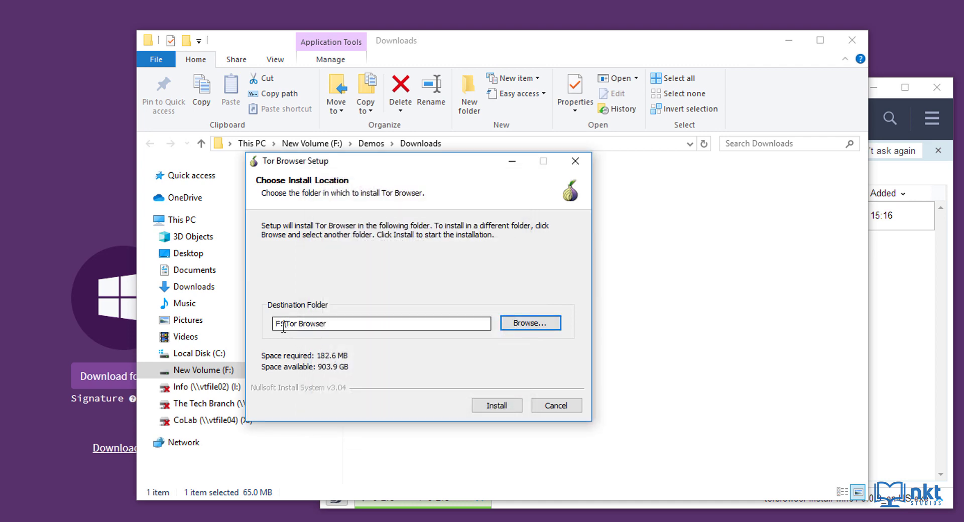
left_click(493, 407)
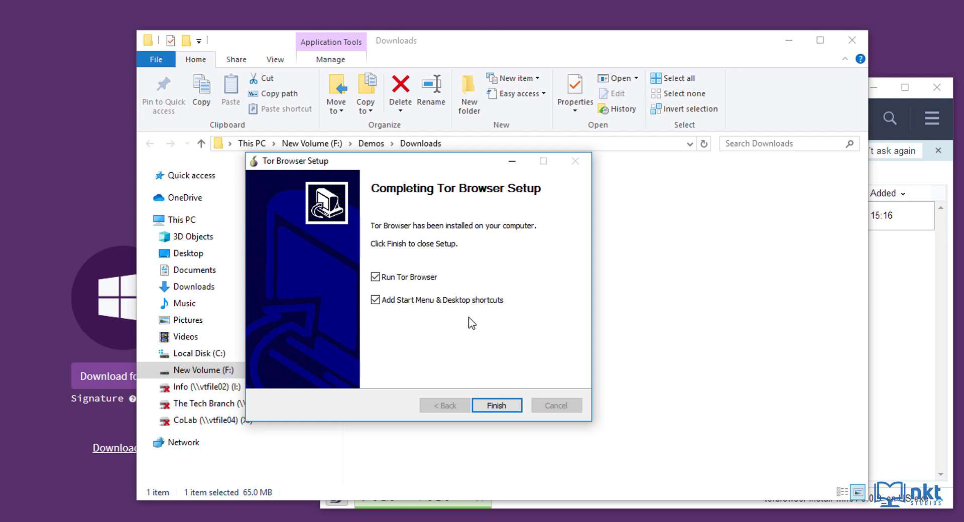
Step: Finish setup with Run Tor Browser enabled and no Start Menu or desktop shortcuts, and close the Downloads folder and download manager
left_click(376, 300)
left_click(496, 406)
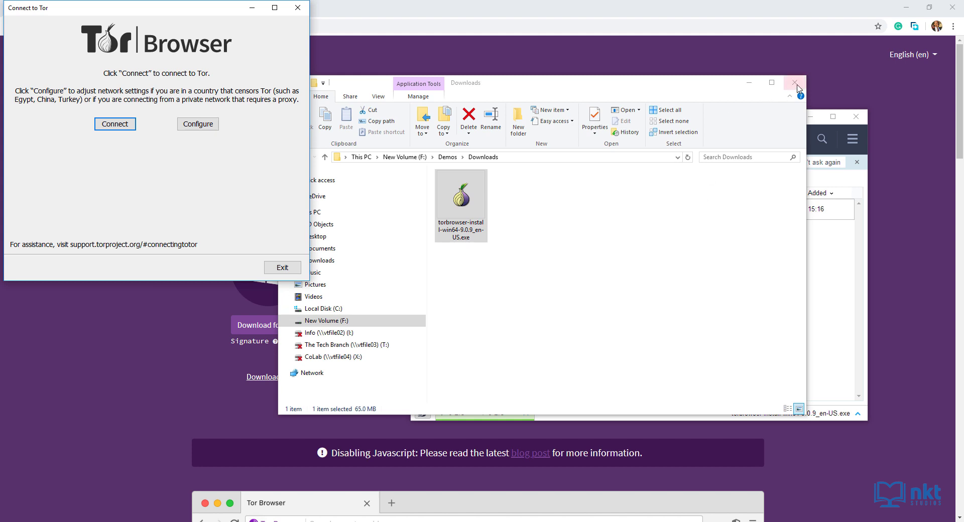
left_click(797, 86)
left_click(857, 117)
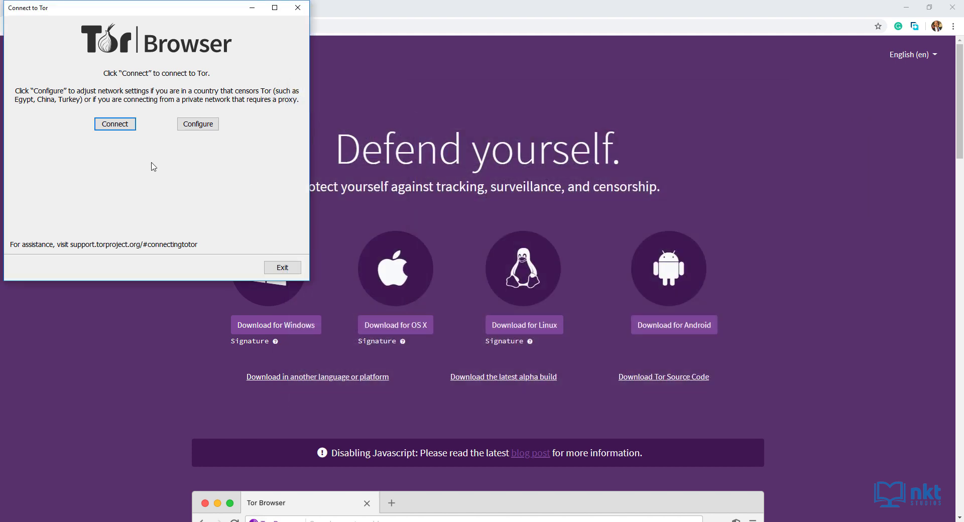
left_click(125, 130)
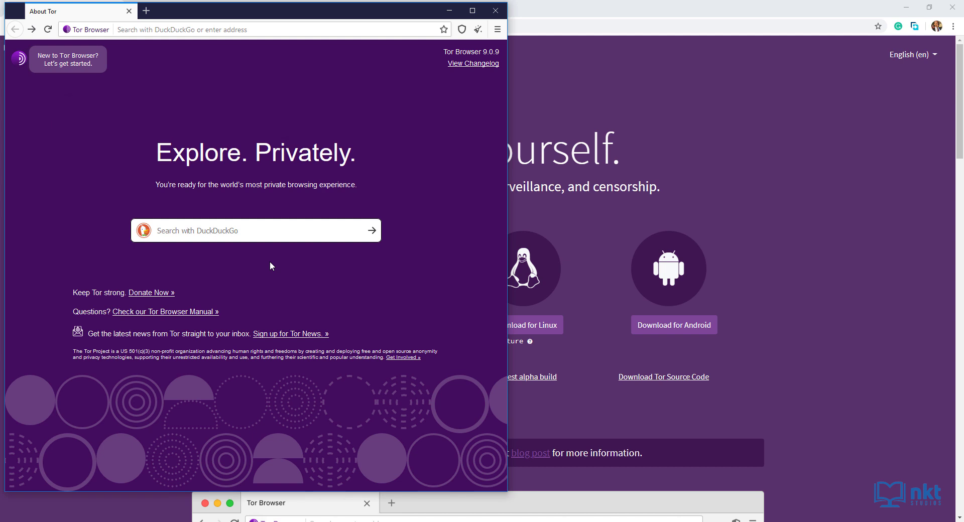
left_click(170, 31)
type("https://check.torproject.org")
key("Return")
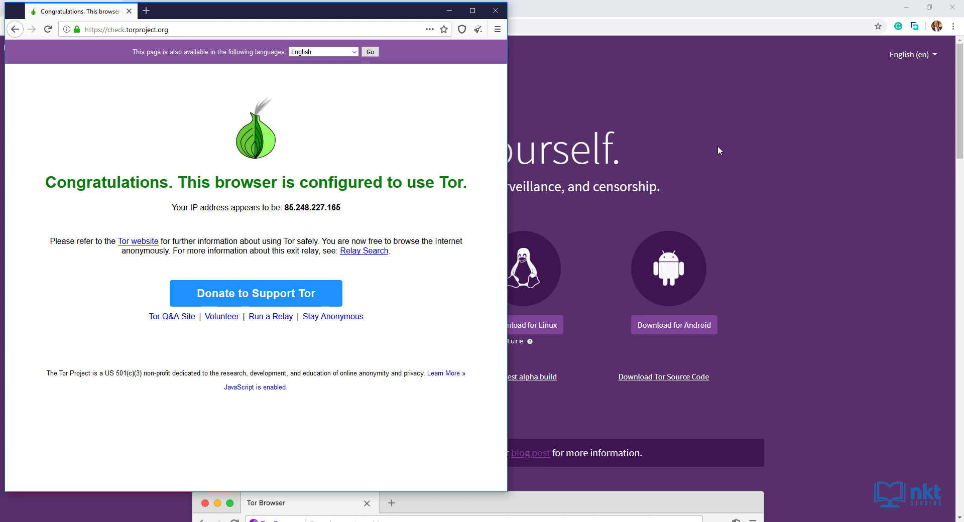
left_click(608, 14)
left_click(136, 9)
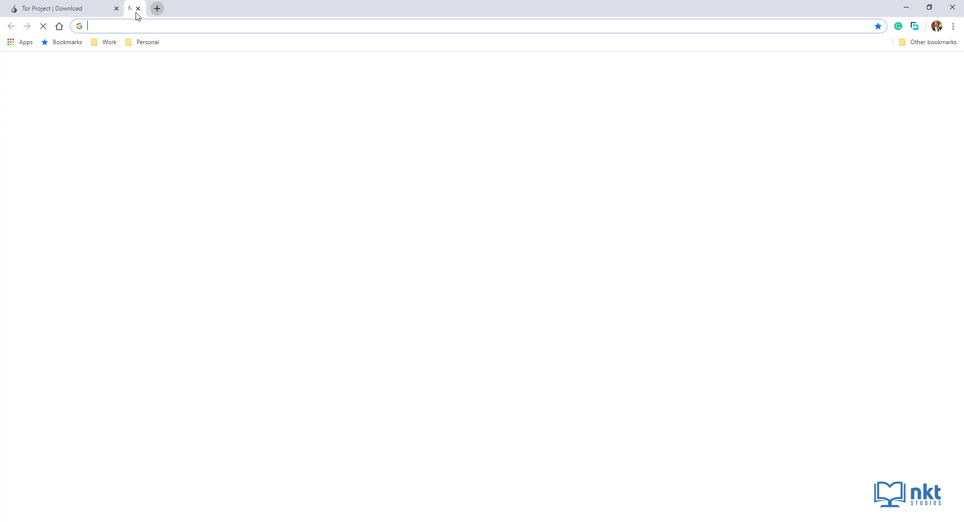
type("https://check.torproject.org/")
key("Return")
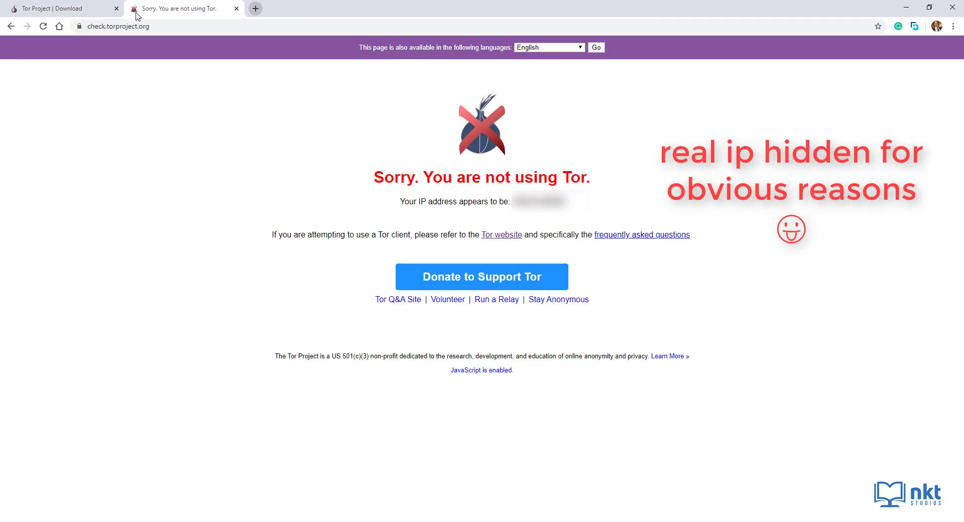
left_click(236, 9)
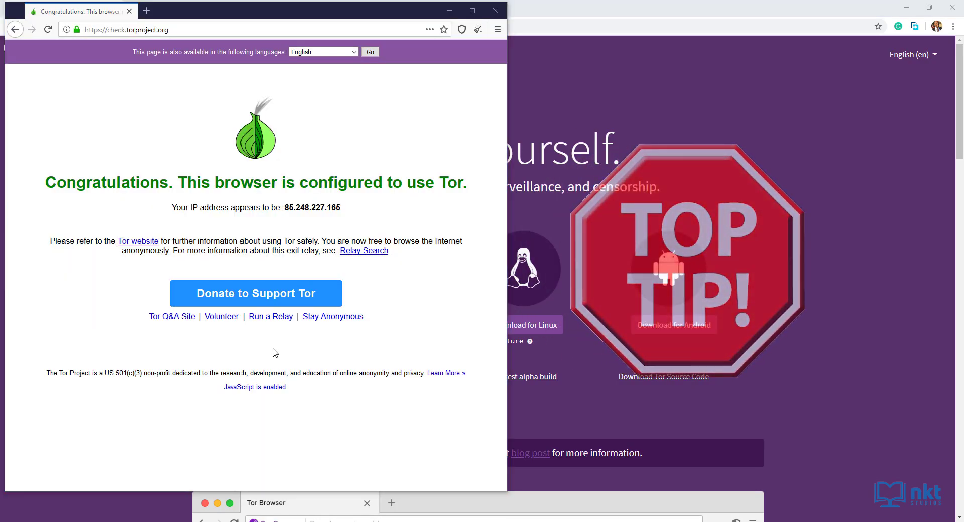
Step: Maximize the Tor Browser window, restore its original size, and view the browser's main commands without choosing one
left_click(472, 10)
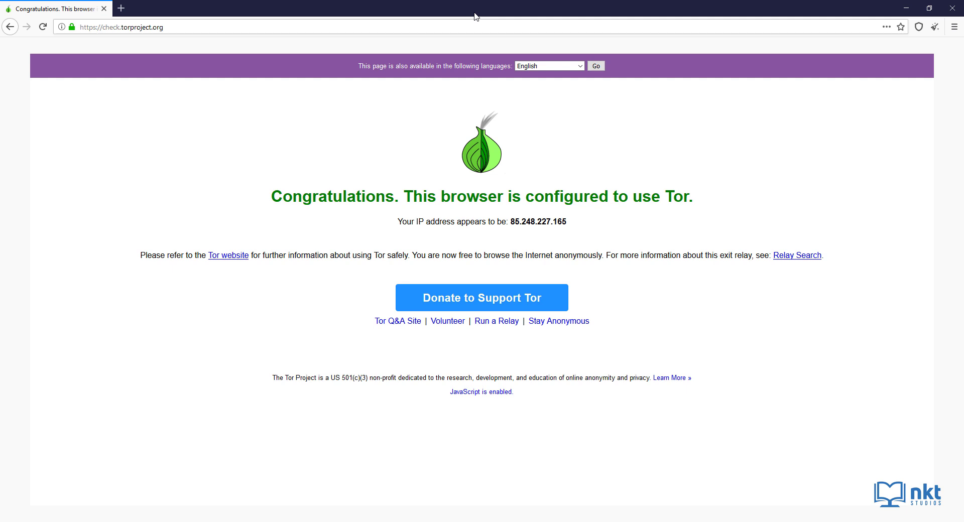
left_click(929, 8)
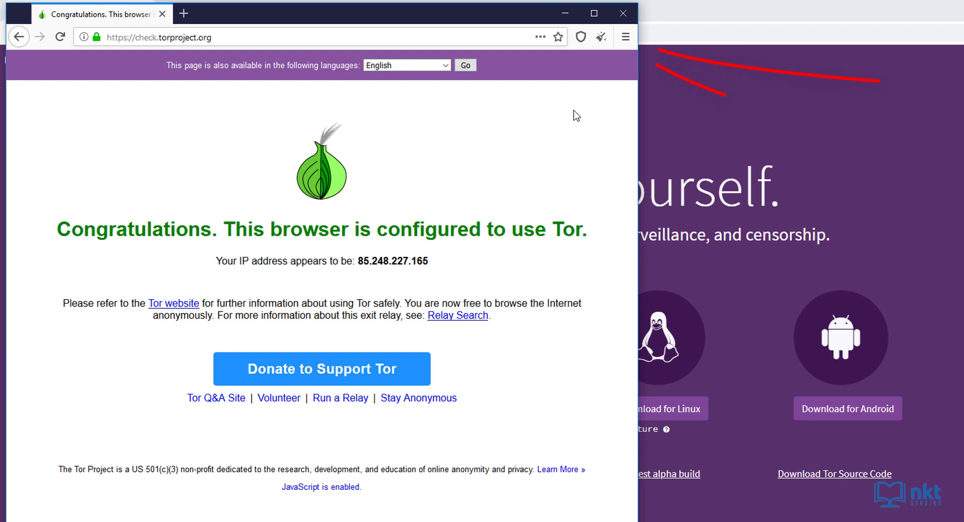
left_click(625, 37)
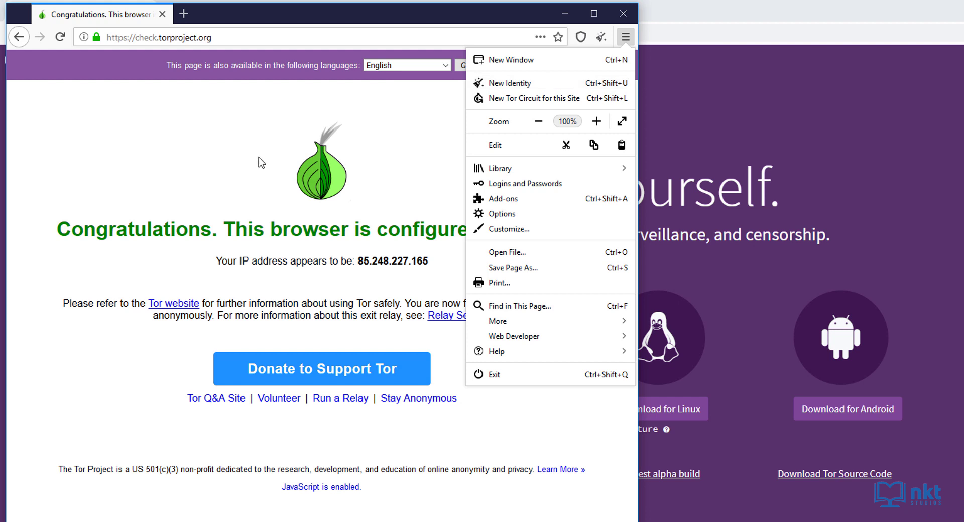
left_click(196, 151)
Step: Search DuckDuckGo for "a" from the Tor start page and for "z" in a new tab, and view both result pages
left_click(19, 37)
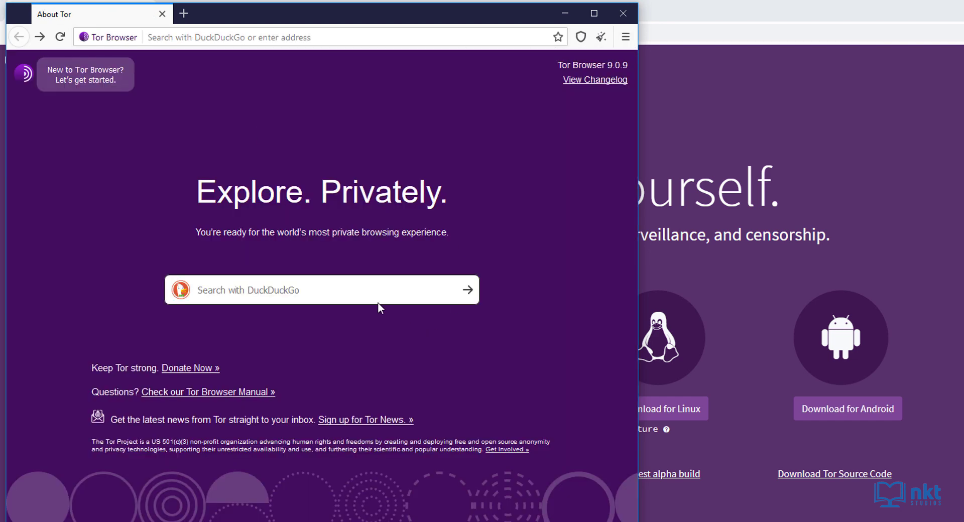
type("a")
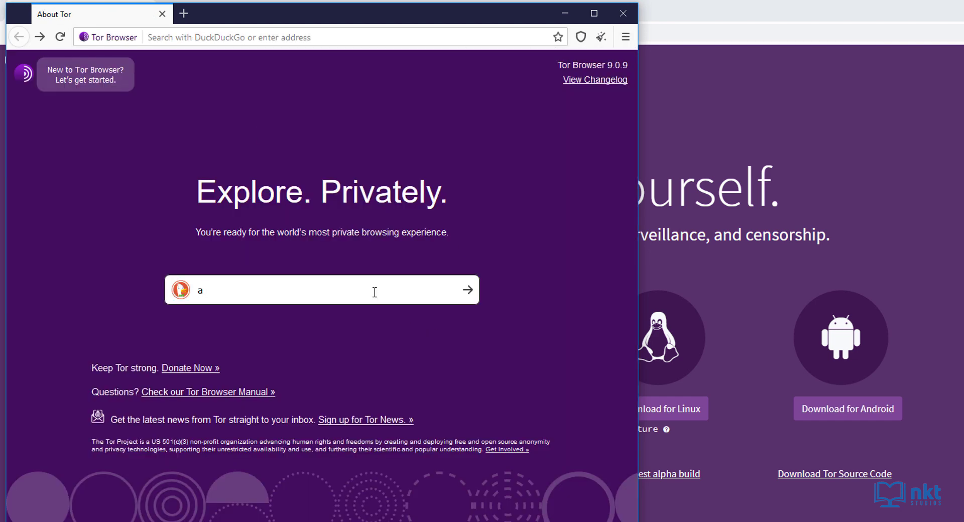
key("Return")
left_click(184, 14)
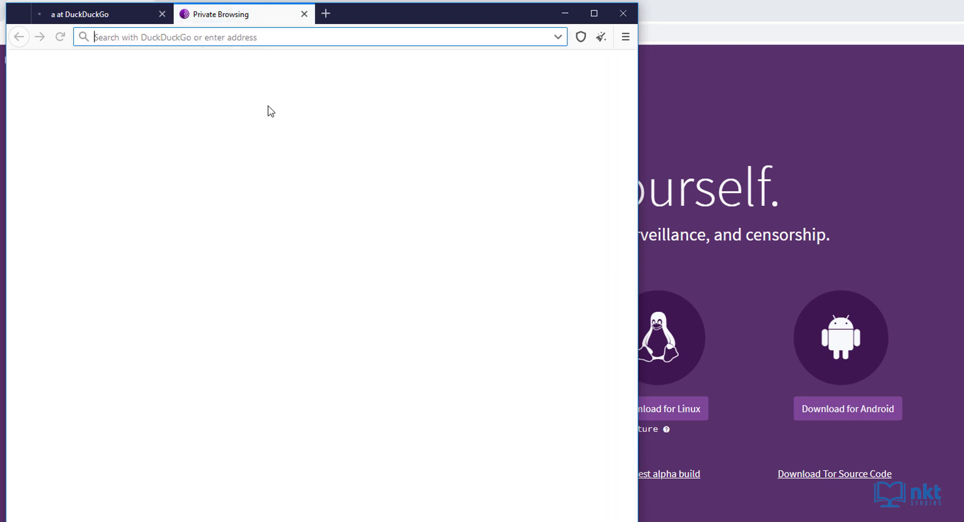
type("z")
key("Return")
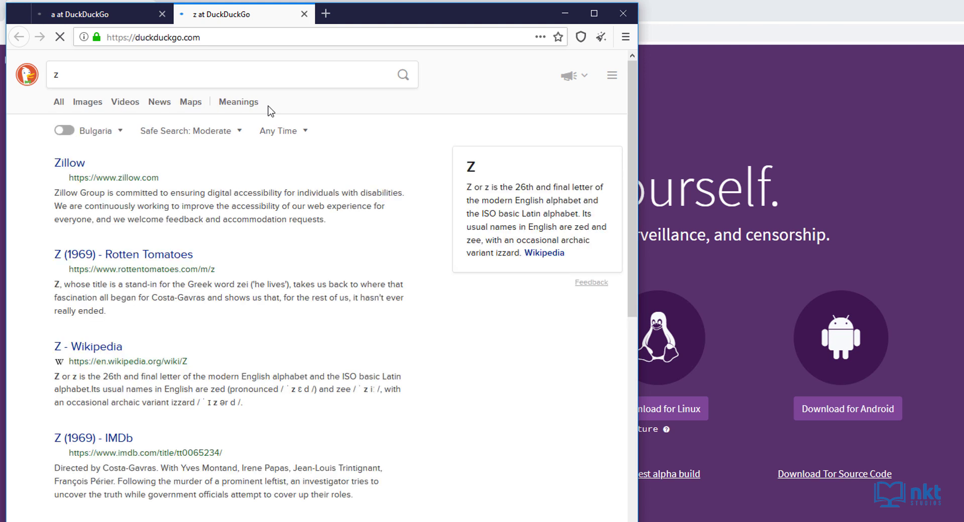
left_click(109, 15)
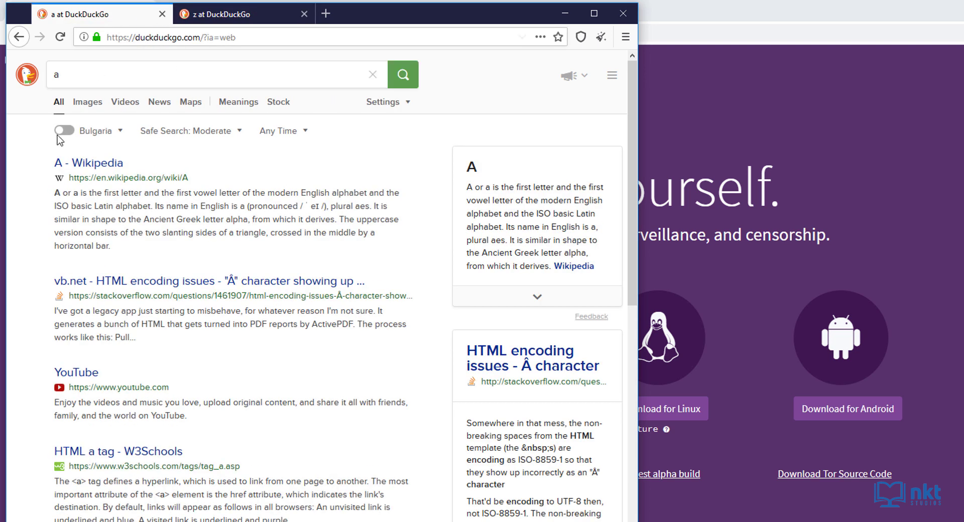
left_click(211, 16)
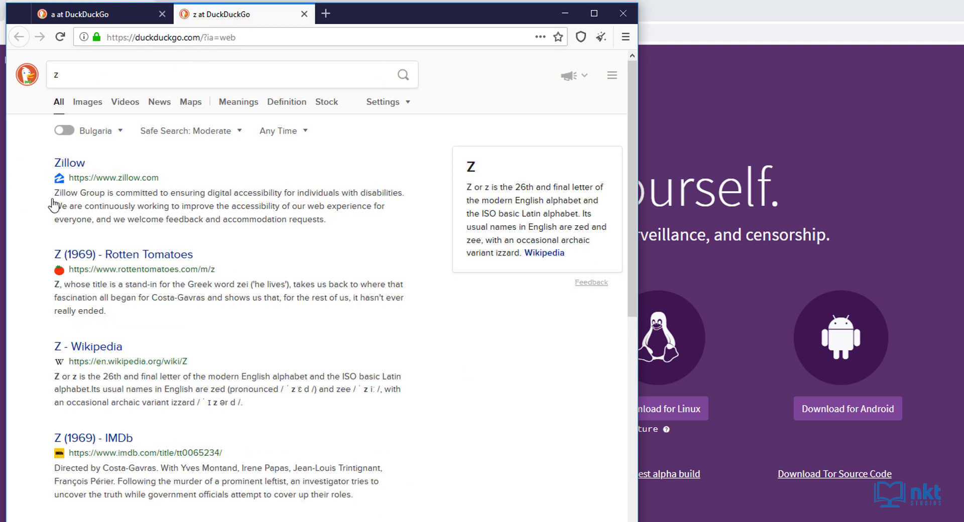
Step: Request a new identity with "Never ask me again" enabled, and confirm the Tor Browser restart
left_click(625, 40)
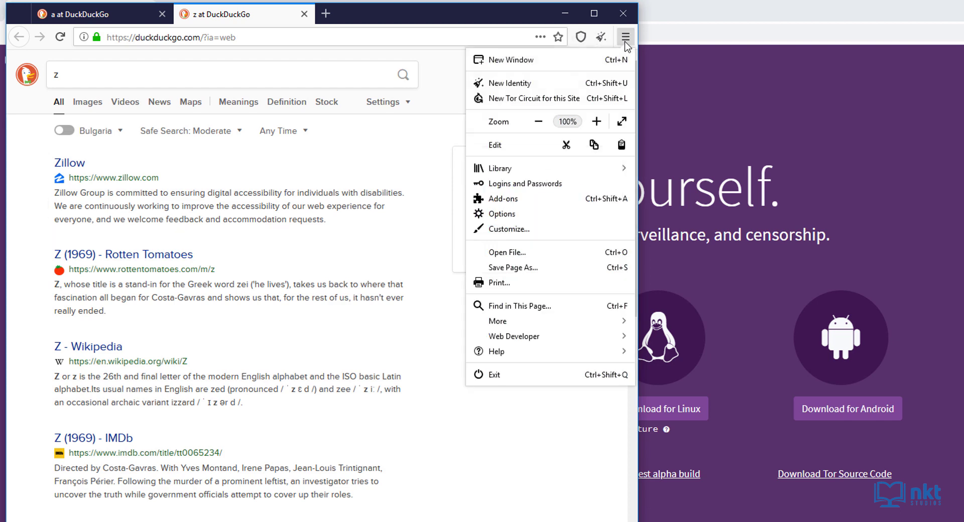
left_click(527, 87)
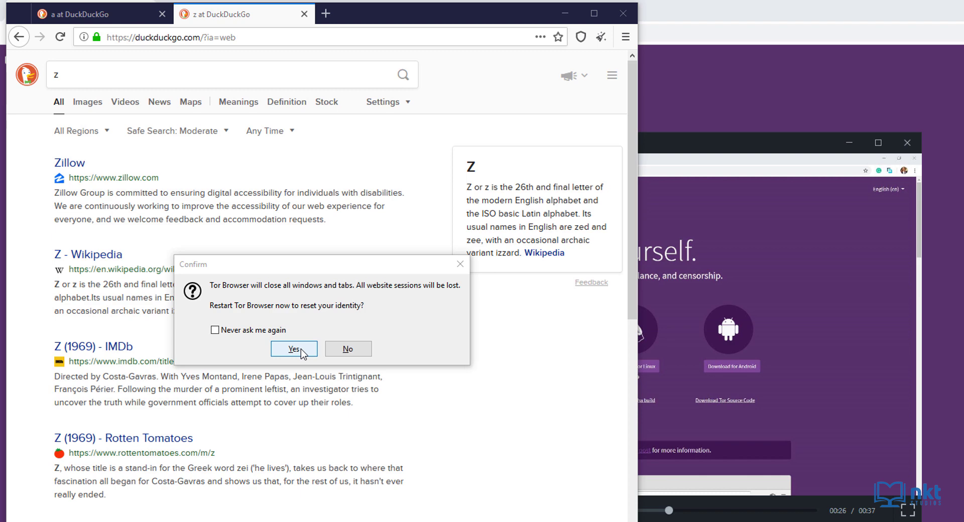
left_click(232, 333)
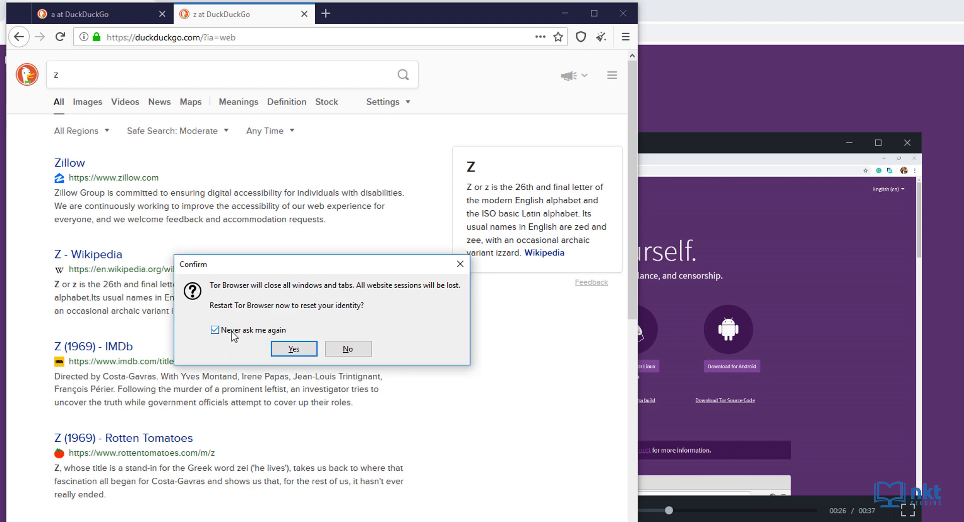
left_click(297, 351)
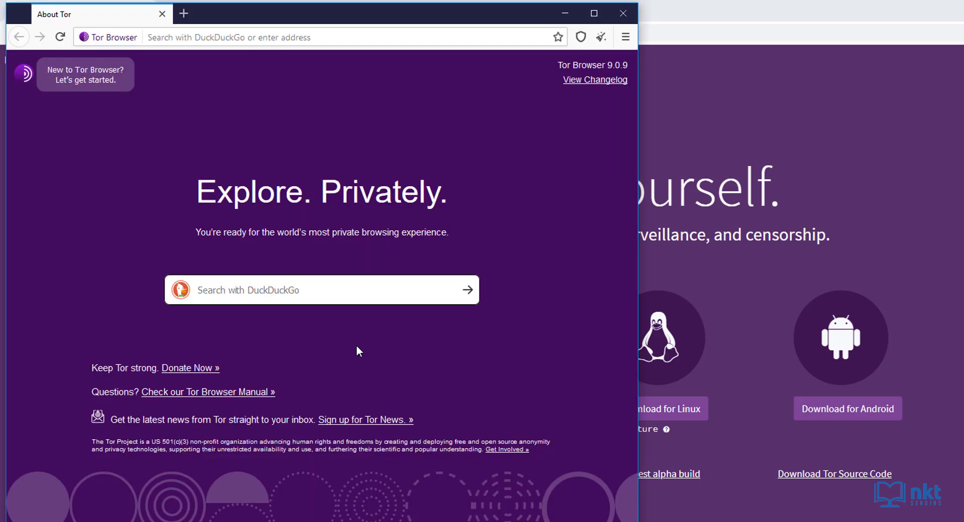
Step: Look over the browser's main commands, including New Identity, without choosing one, and request a new identity directly
left_click(626, 37)
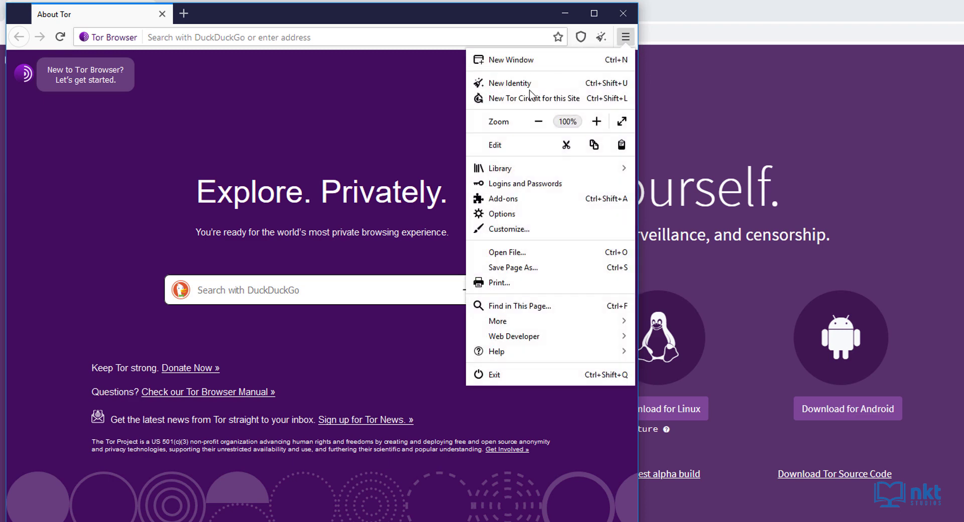
left_click(394, 82)
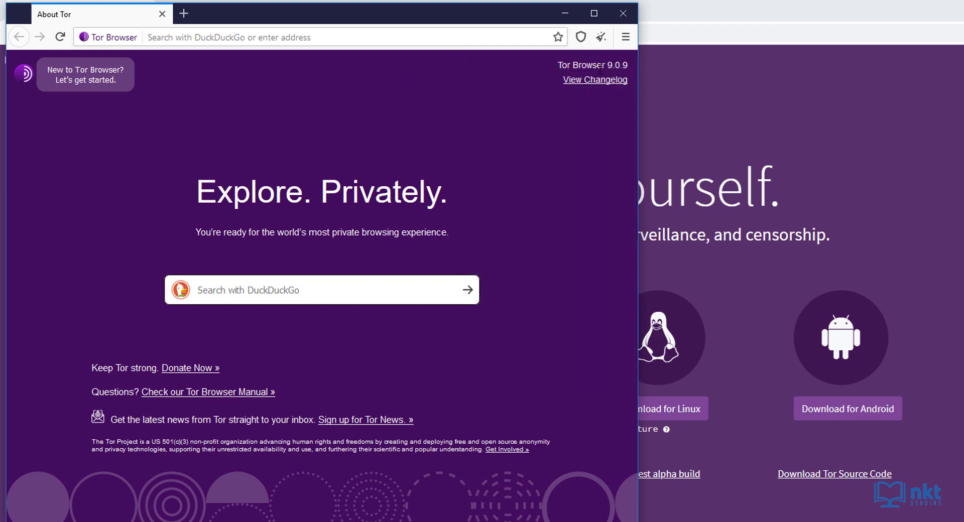
left_click(601, 42)
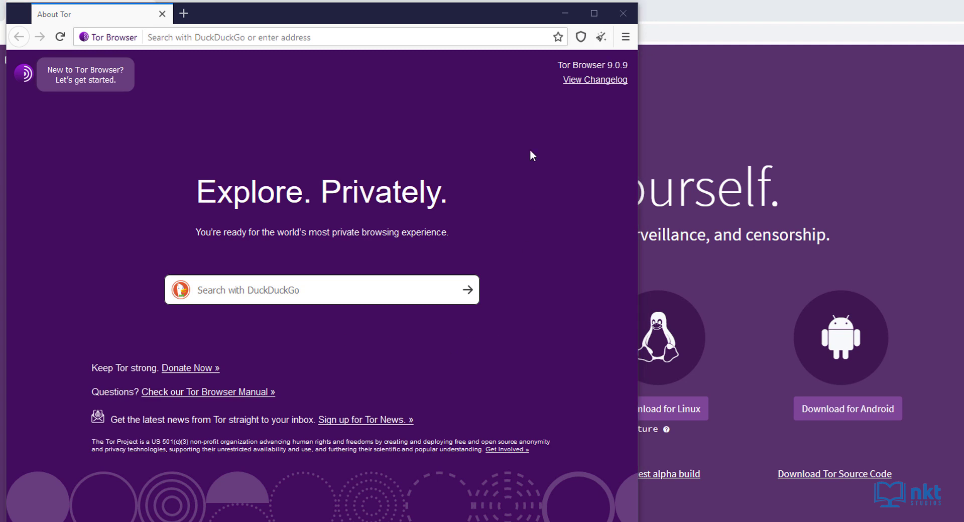
Step: View the current security level and the Standard, Safer and Safest choices in Advanced Security Settings, and close the Options tab
left_click(578, 44)
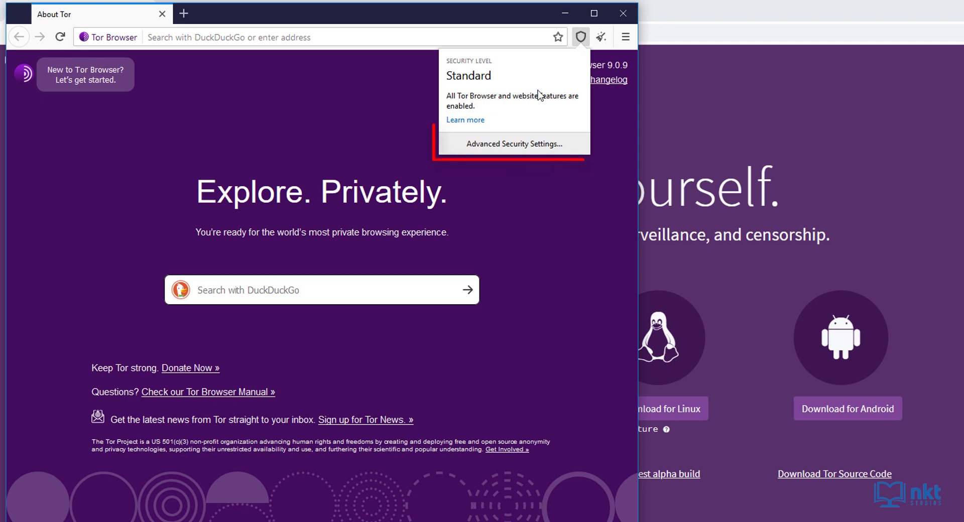
left_click(538, 147)
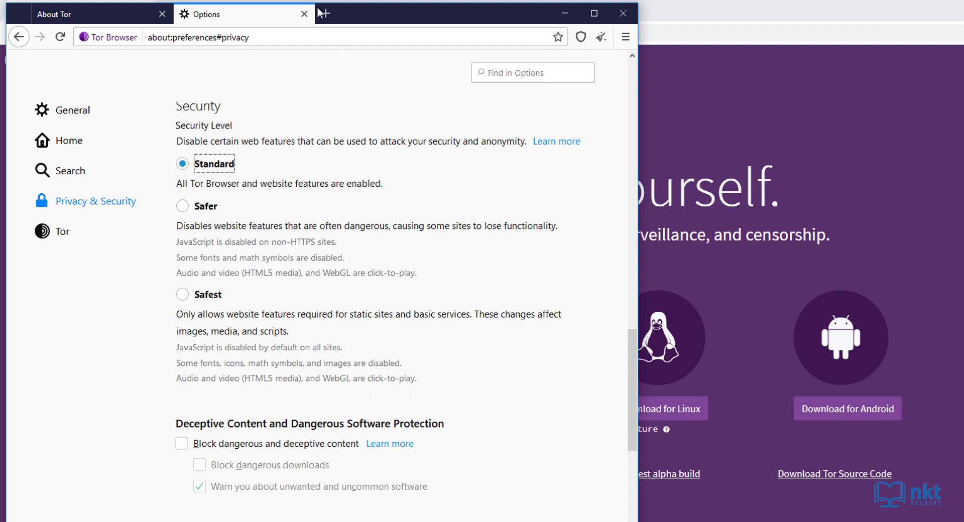
left_click(304, 14)
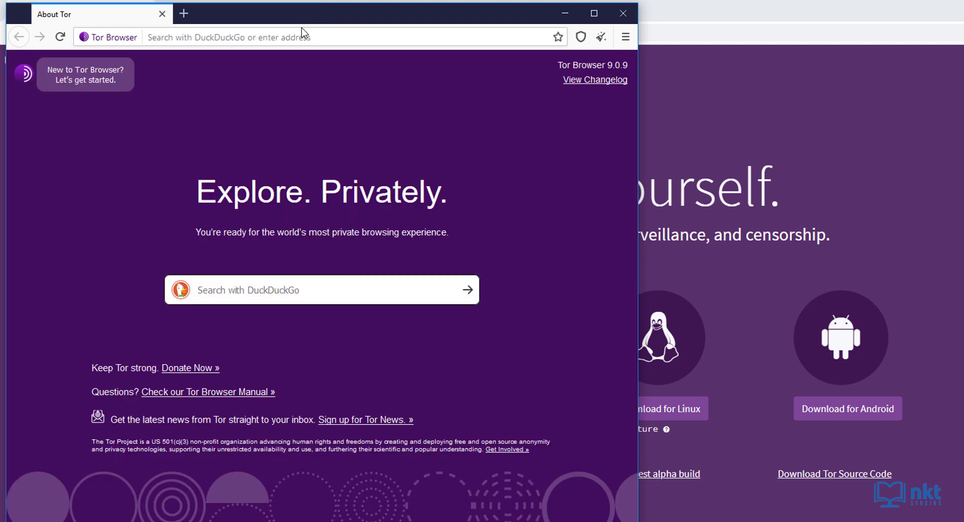
Step: Search DuckDuckGo for "the hidden wiki" from the Tor start page
left_click(401, 290)
type("the hidden")
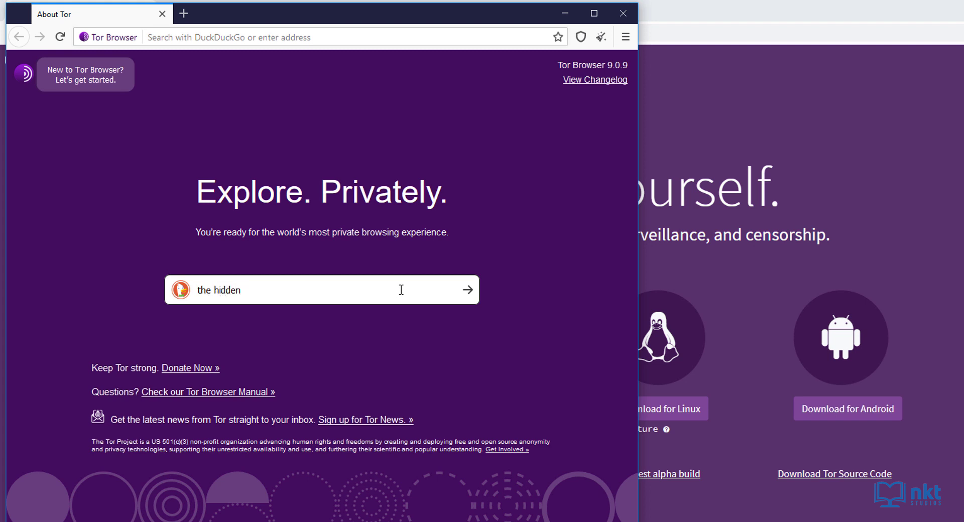
type(" wiki")
key("Return")
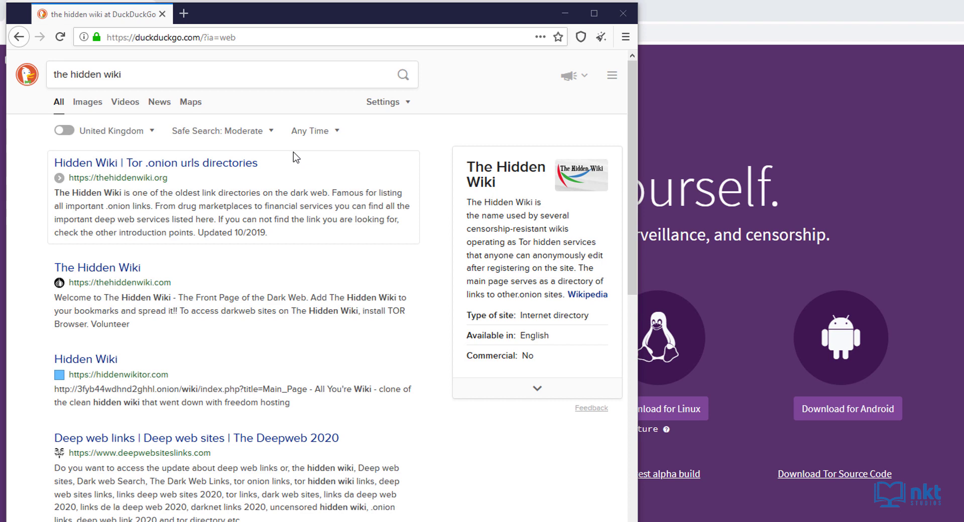
Step: View the Tor circuit for duckduckgo.com, request a new circuit for this site, and dismiss the site information
left_click(84, 37)
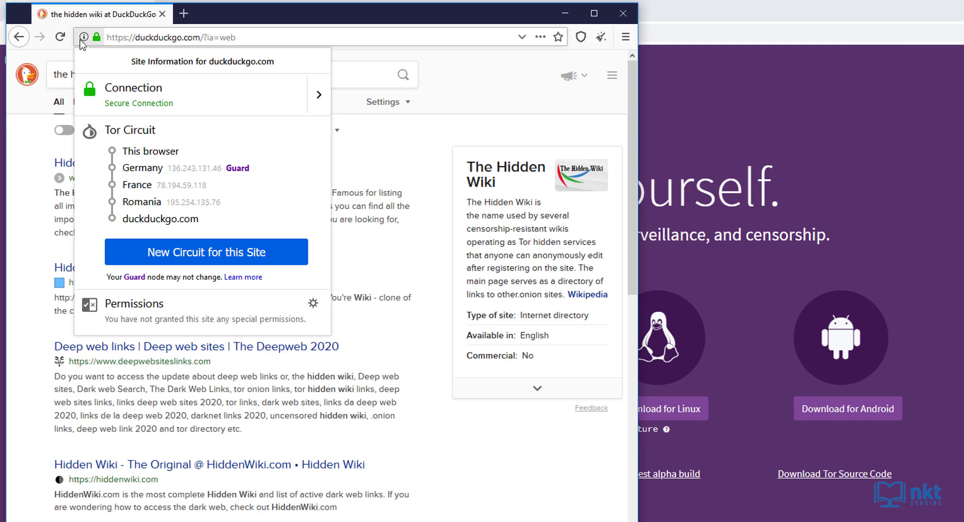
left_click(237, 263)
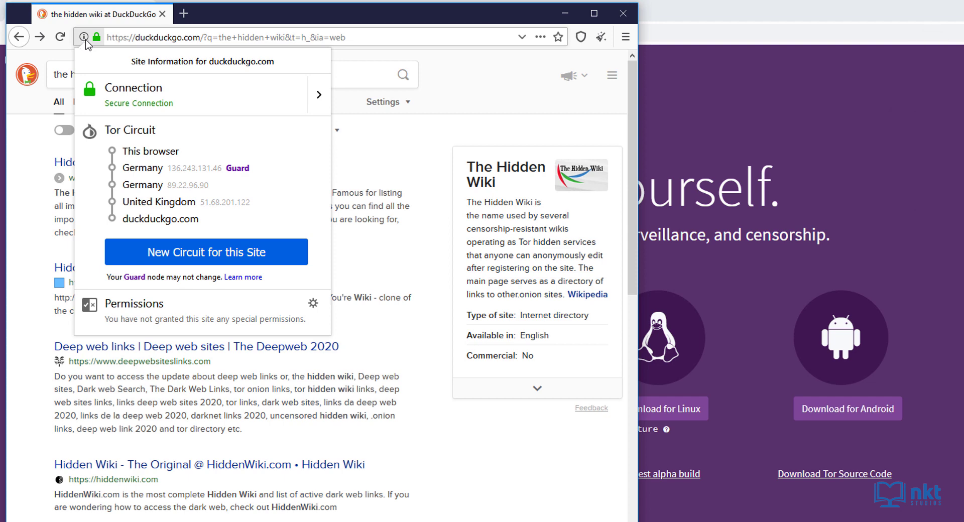
left_click(437, 115)
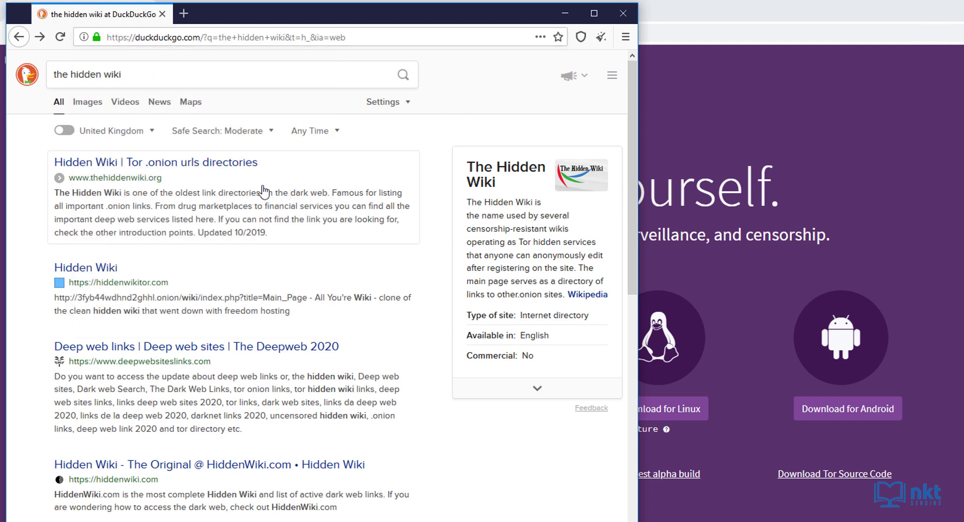
Step: Open the thehiddenwiki.org search result, follow its "Hidden Wiki – Tor Wiki" onion link, skim the directory page, and close that tab
left_click(186, 169)
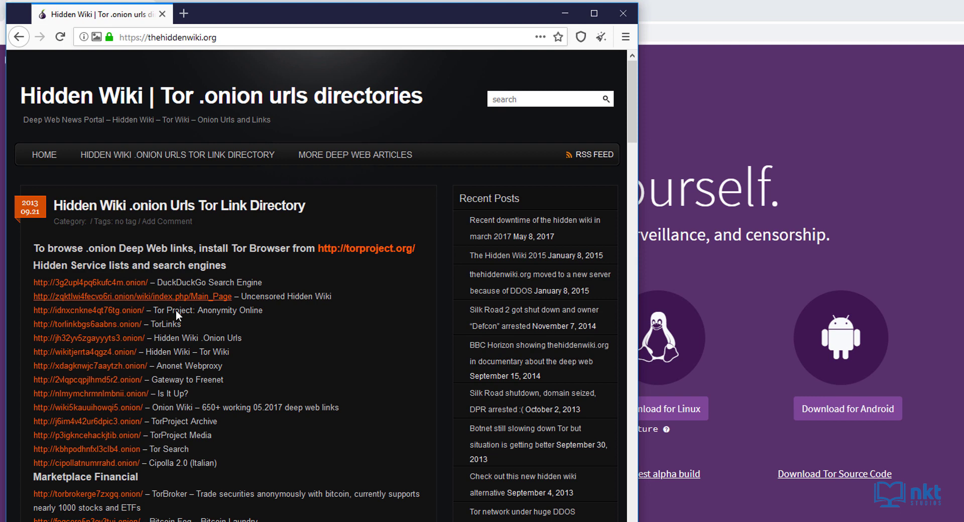
left_click(102, 351)
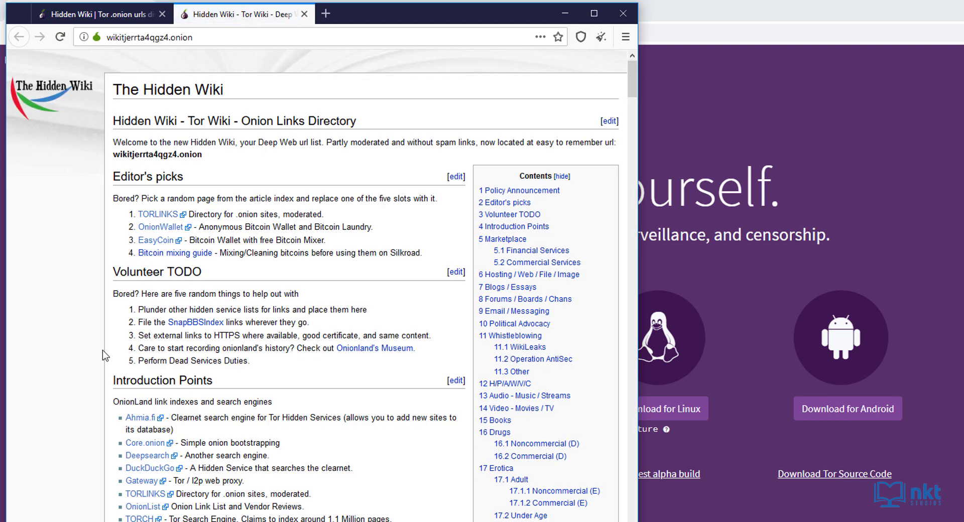
left_click_drag(629, 81, 632, 366)
triple_click(173, 248)
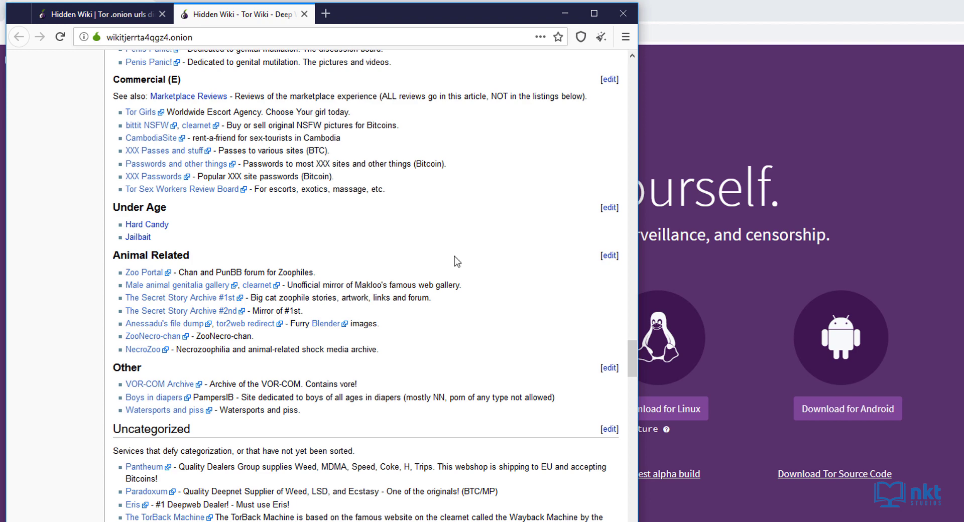
key("ctrl+w")
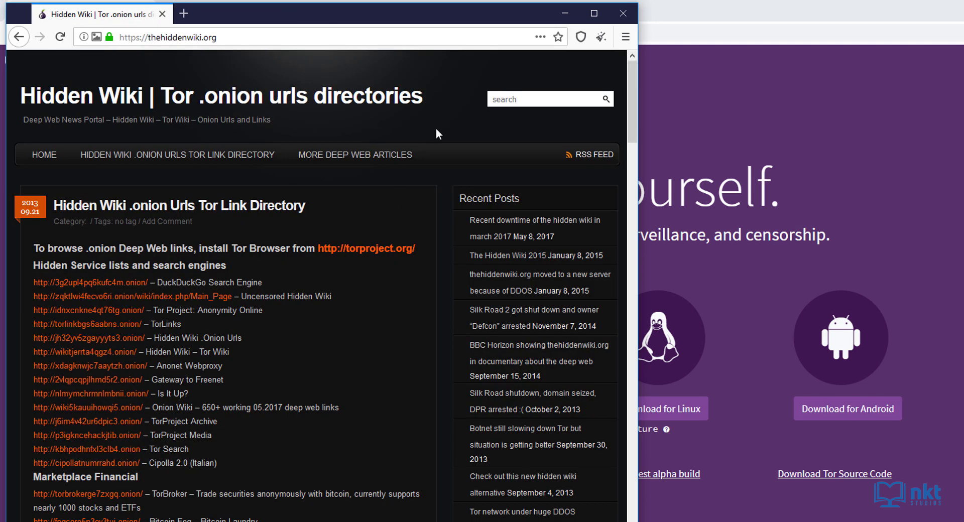
Step: Open the browser's Options, find the settings matching "updates", and check for Tor Browser updates
left_click(625, 37)
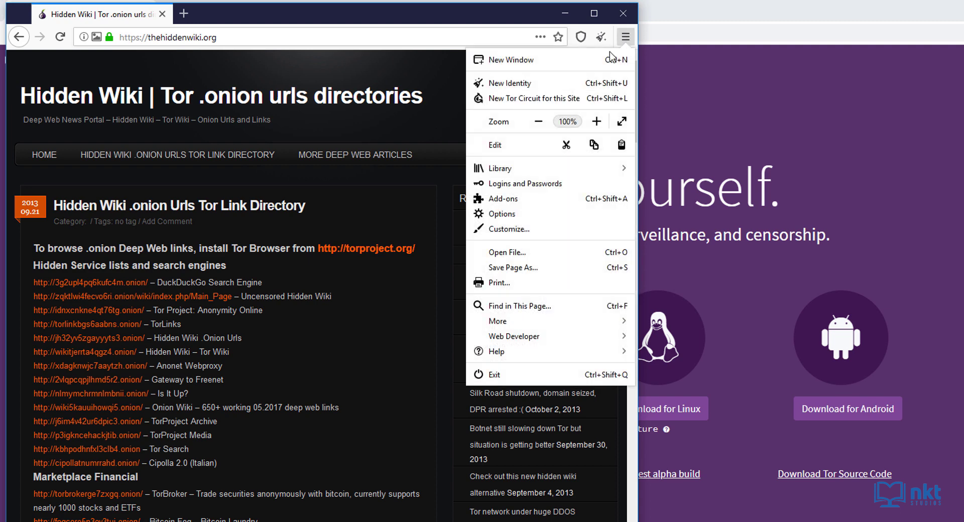
left_click(503, 214)
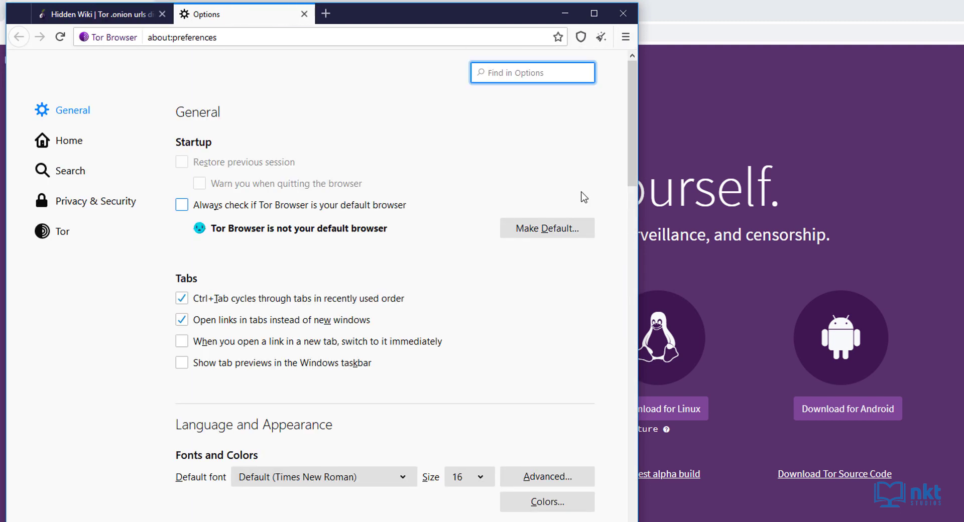
left_click_drag(632, 135, 617, 296)
scroll(563, 331, "down", 4)
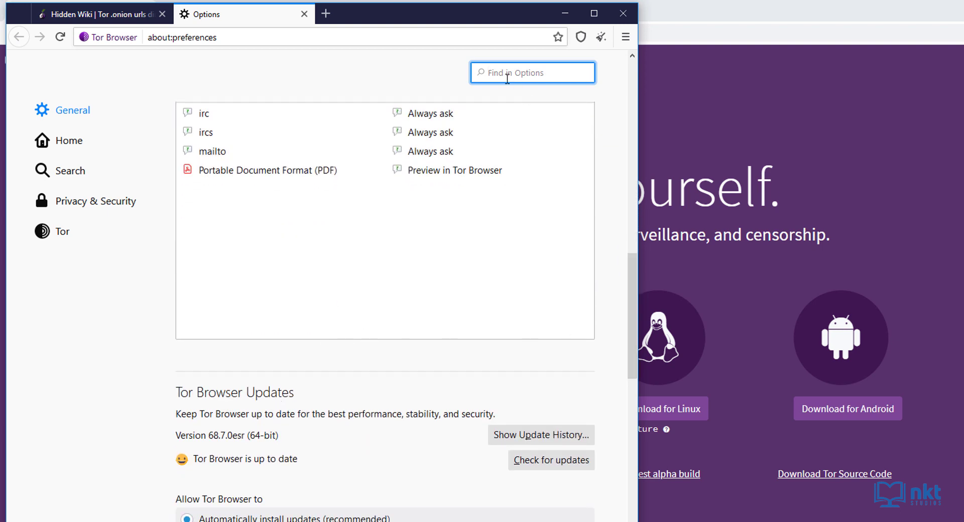
type("updates")
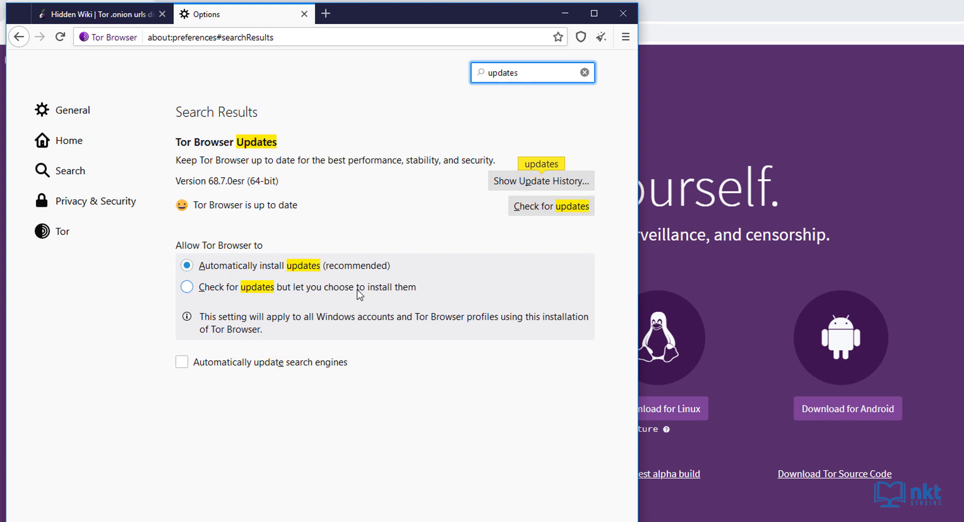
left_click(538, 213)
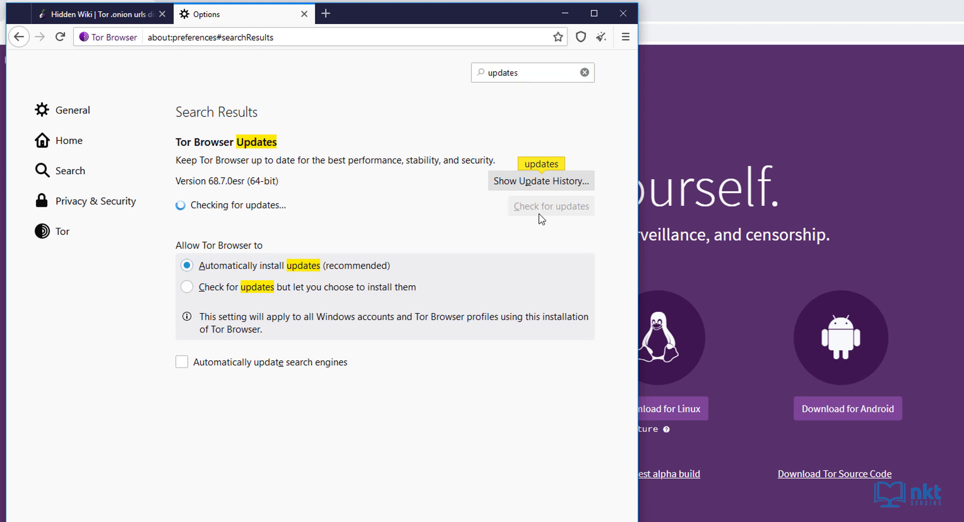